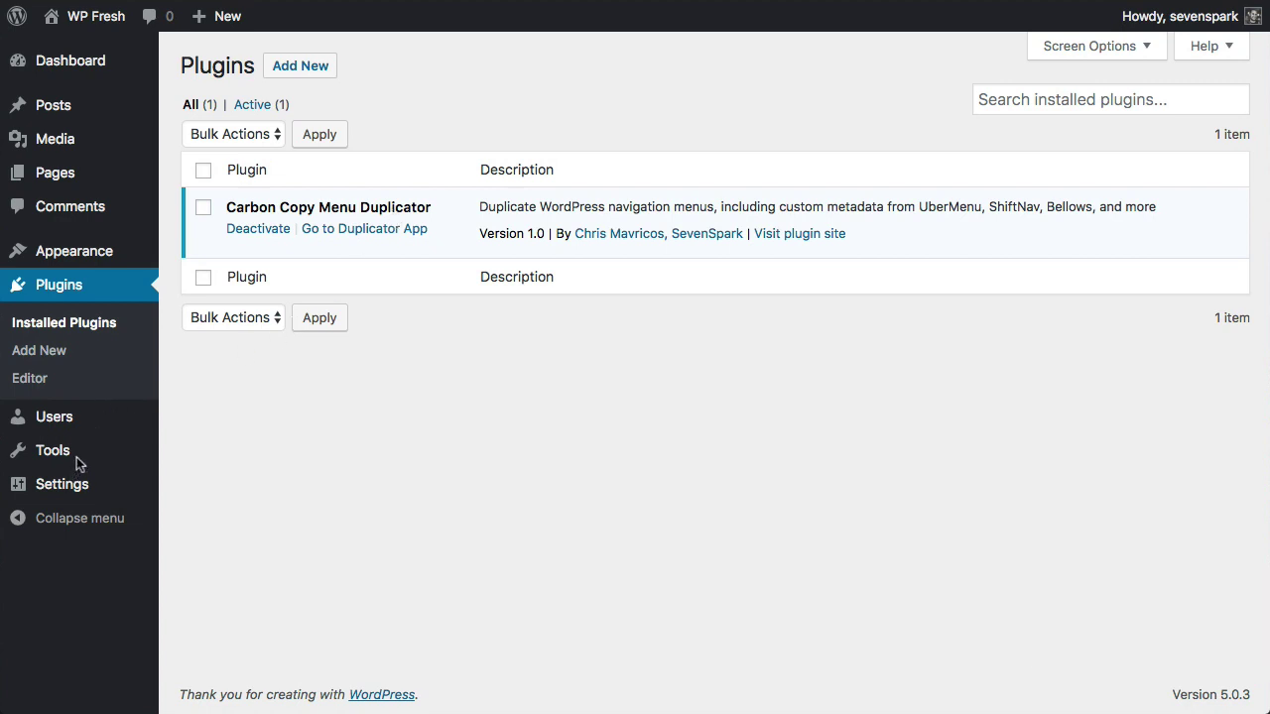
- Select My Menu as the source in the Carbon Copy Menu Duplicator
mouse_move(52, 451)
click(216, 560)
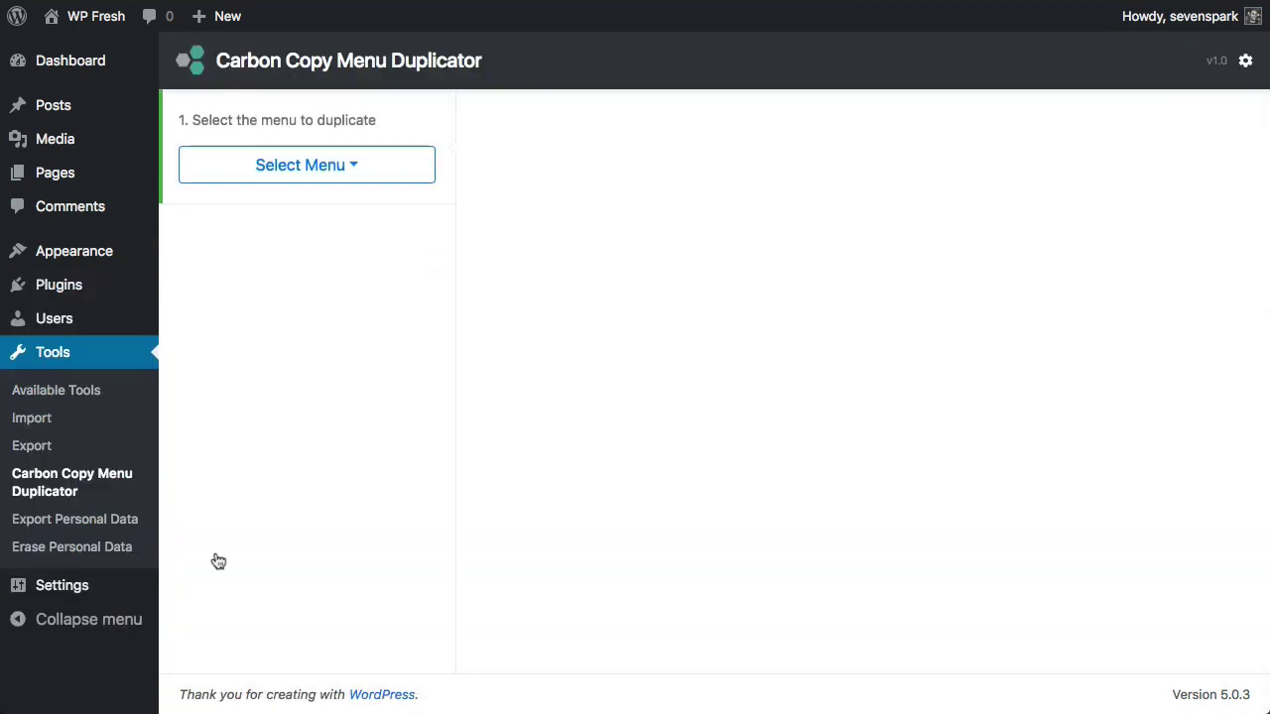
click(347, 170)
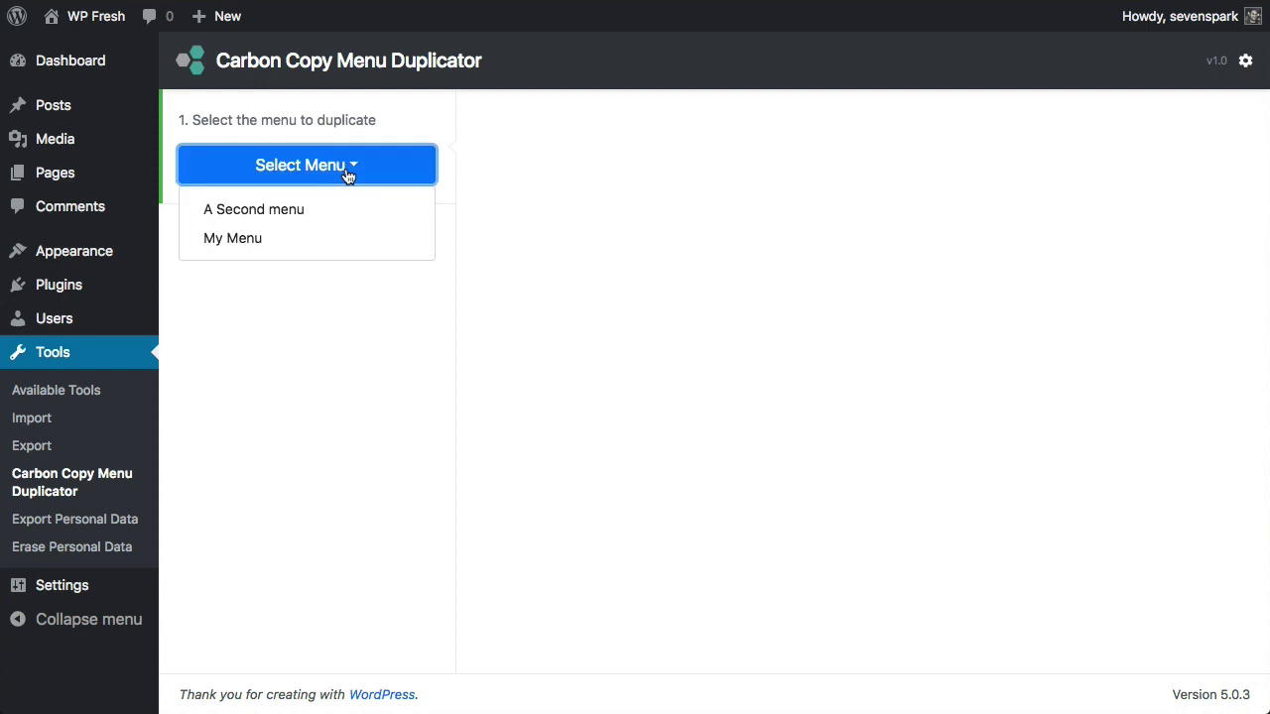
click(273, 243)
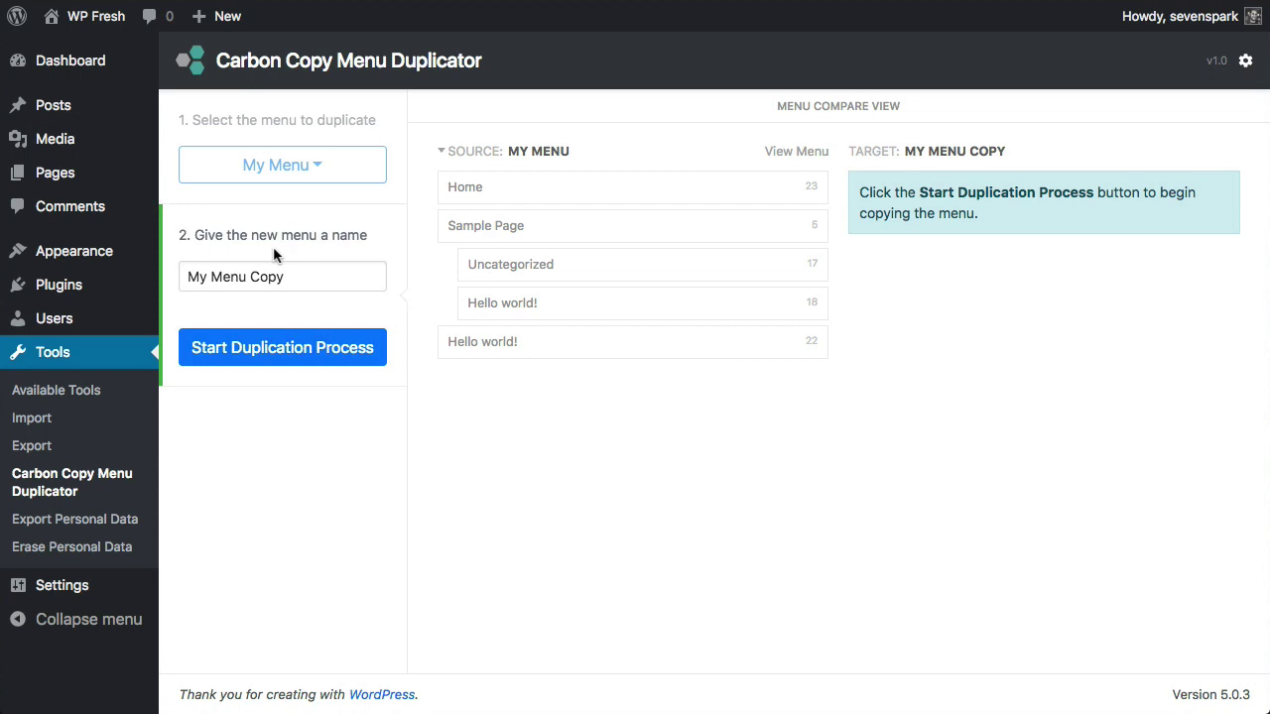
mouse_move(73, 251)
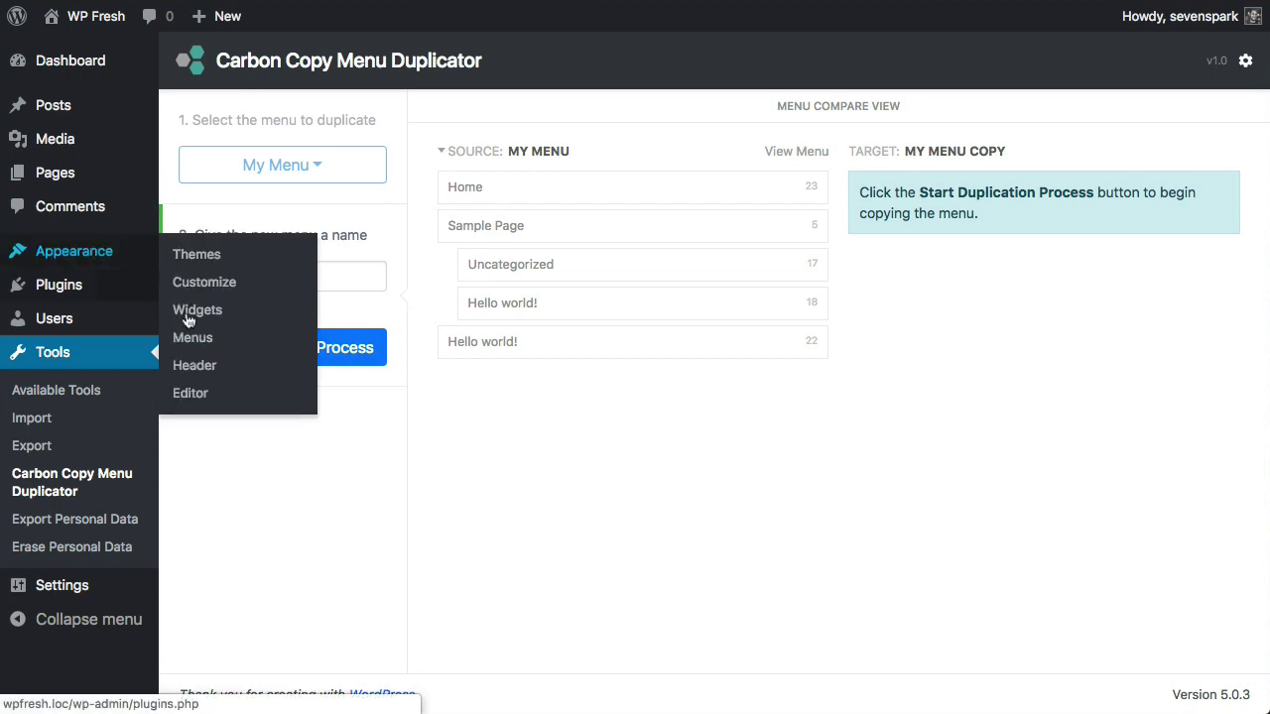
- Review the existing menus in the 'Select a menu to edit' list, keeping My Menu
click(204, 343)
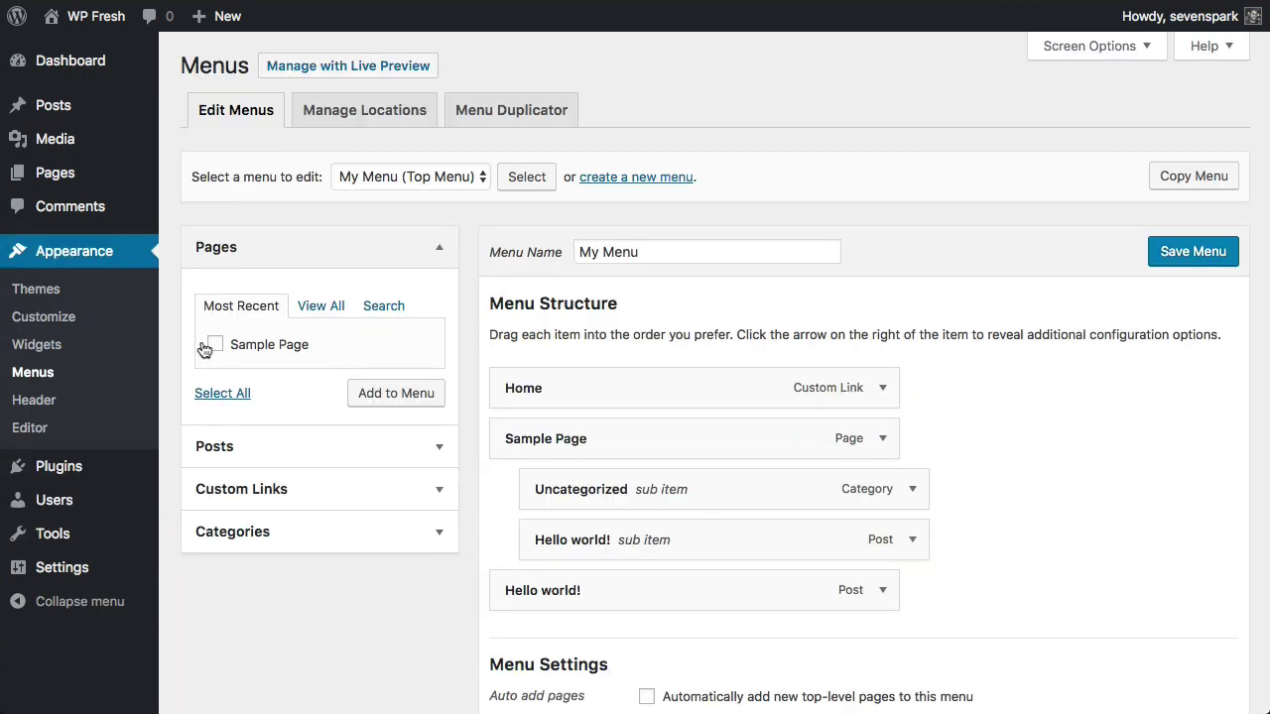
click(432, 185)
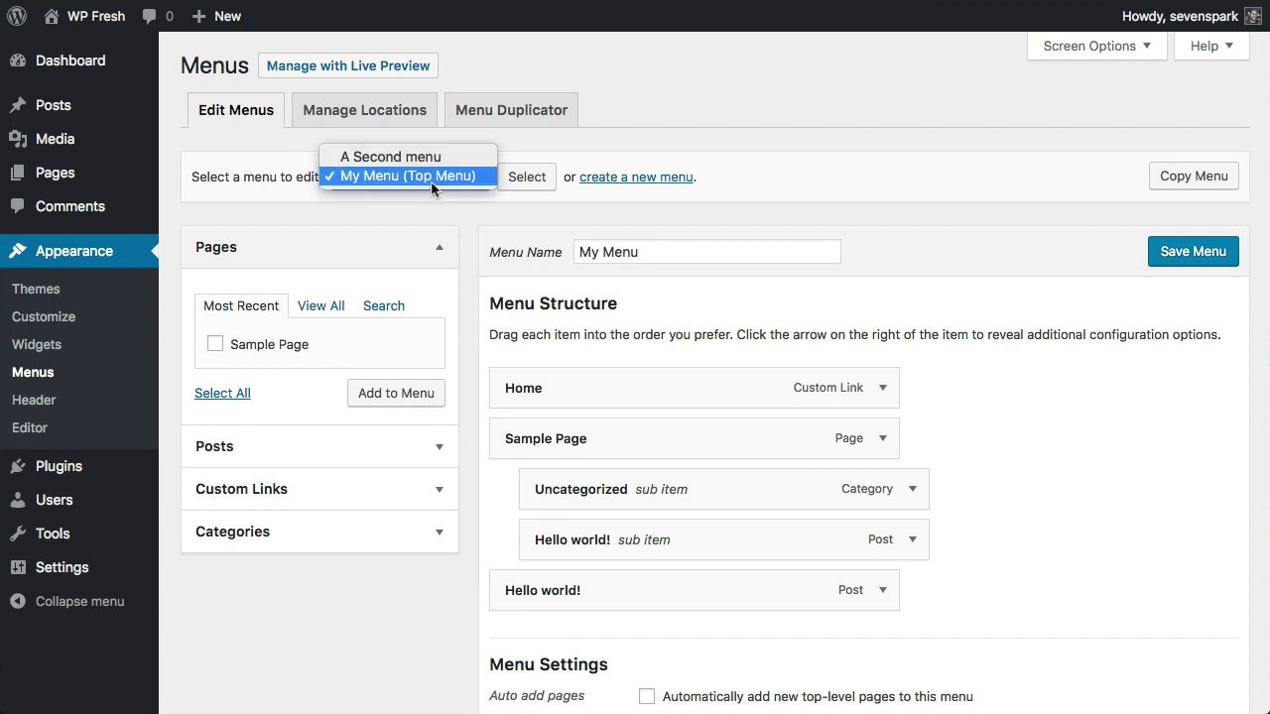
click(365, 185)
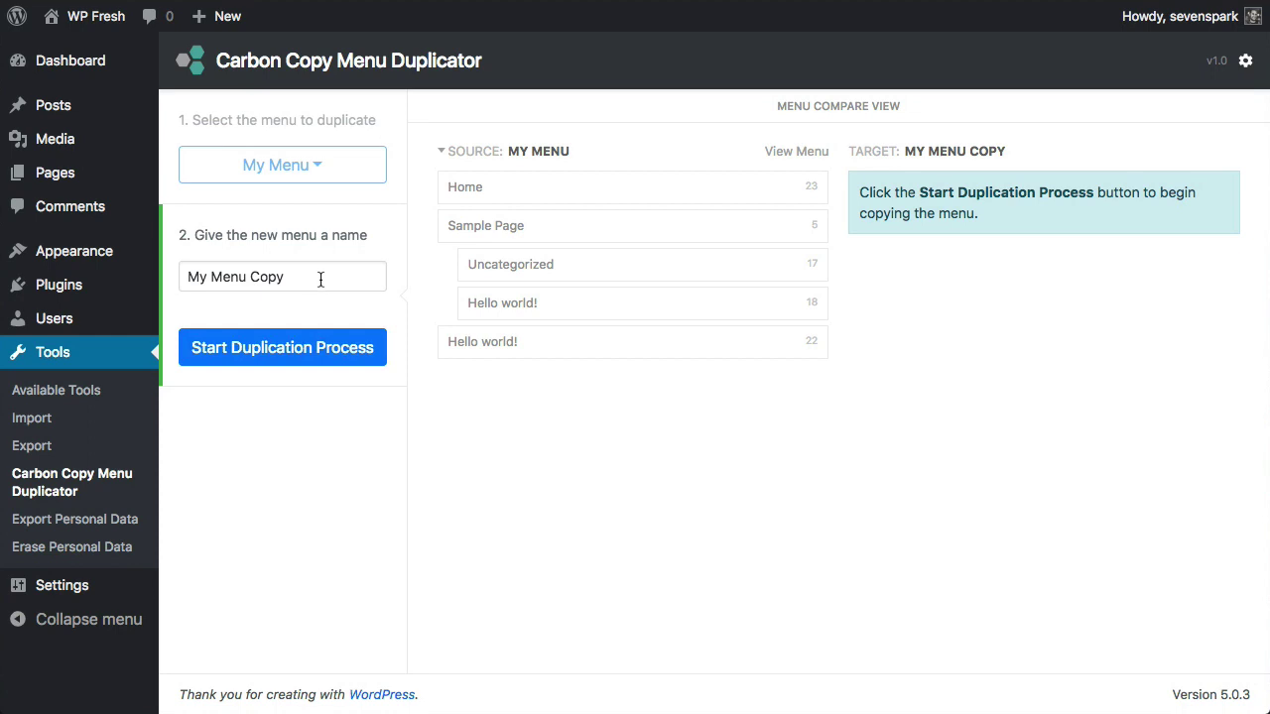
- Rename the new menu to 'My new menu'
click(321, 280)
key(ctrl+a)
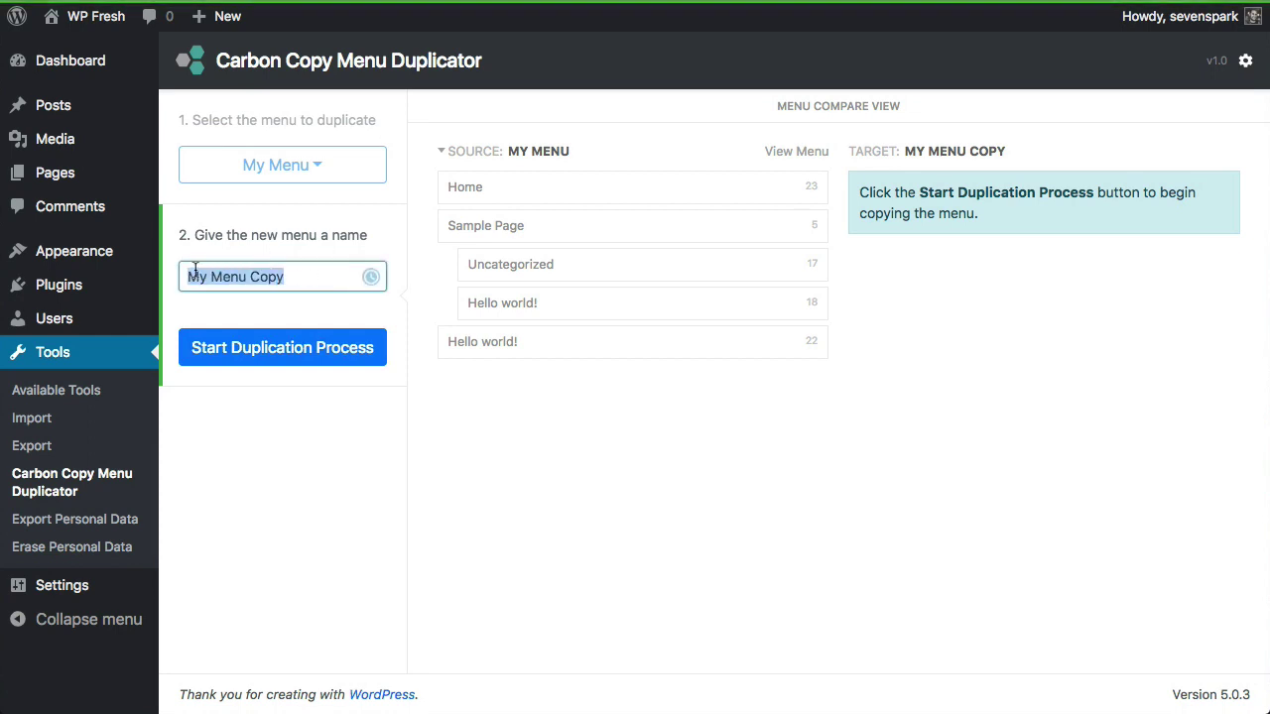
text(My new menu)
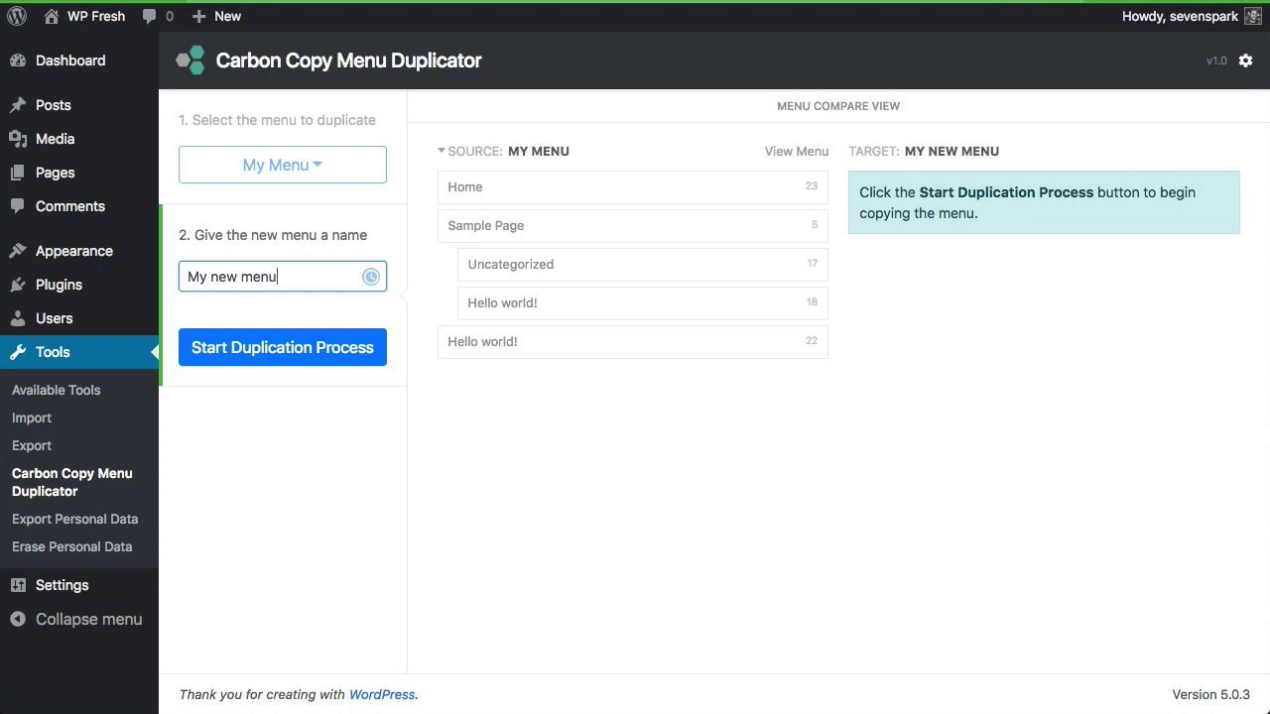
click(567, 464)
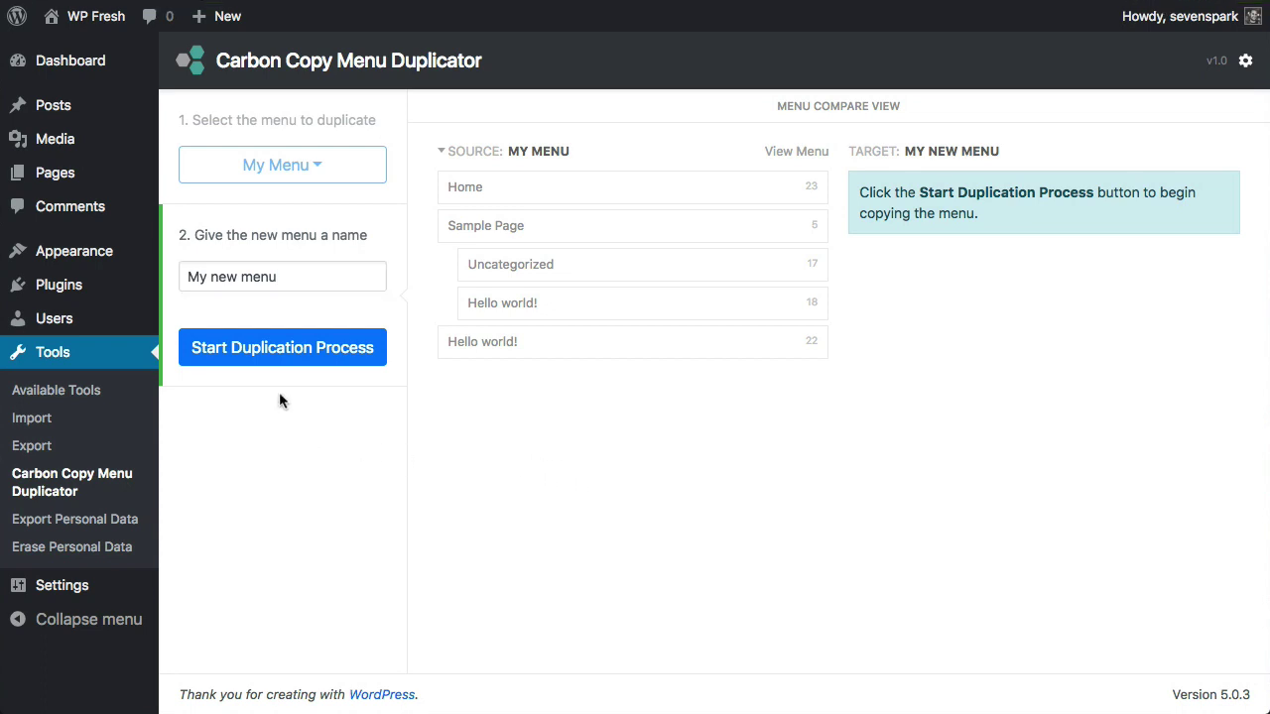
- Duplicate My Menu into 'My new menu'
click(276, 348)
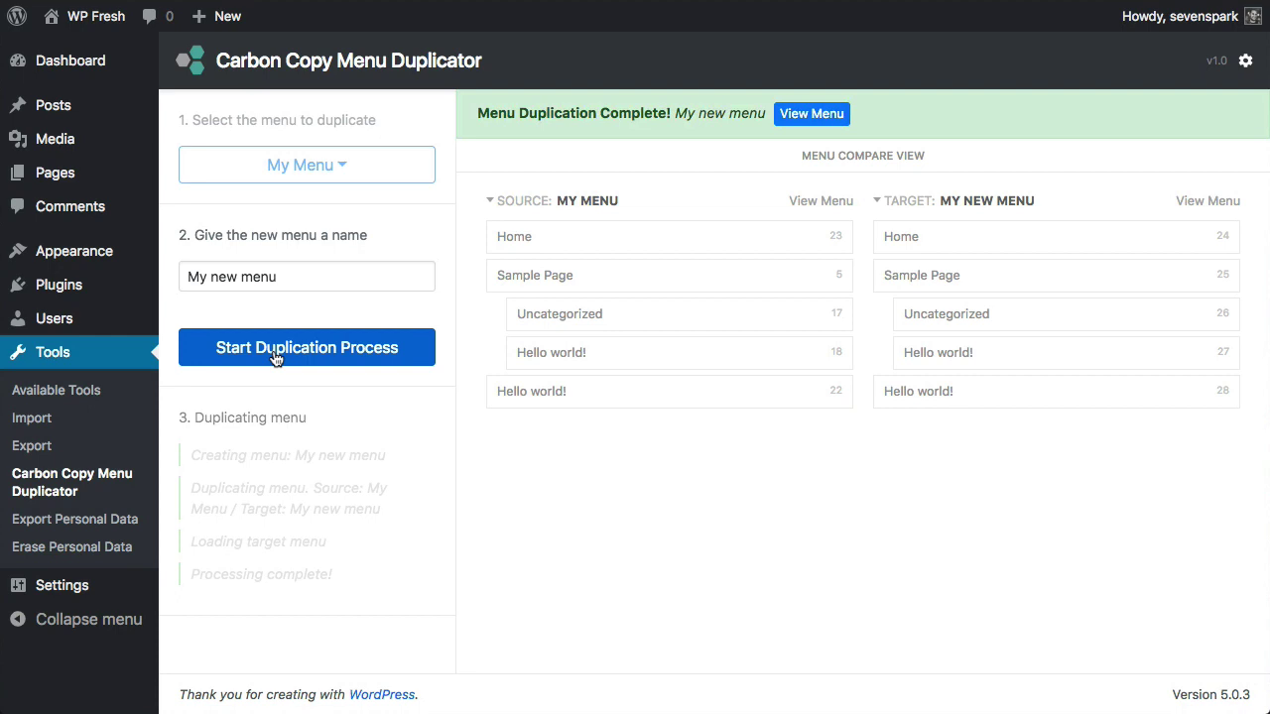
click(276, 356)
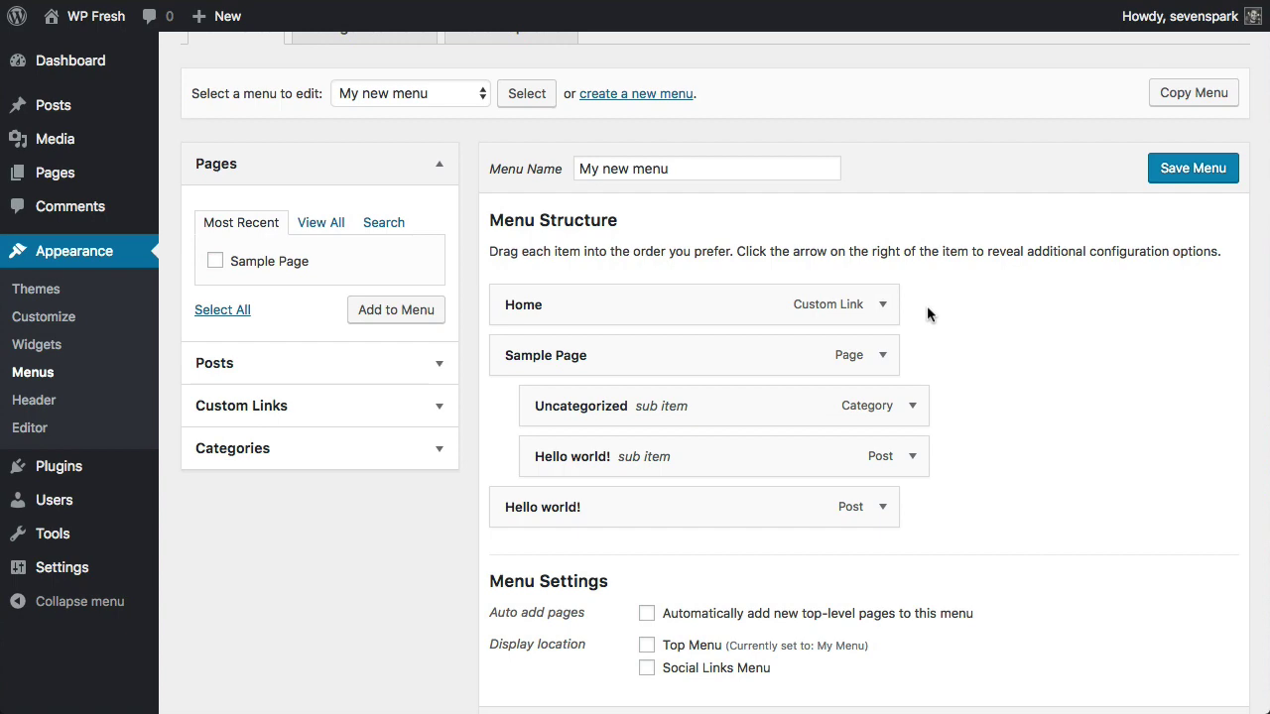
- Duplicate 'My new menu' as 'My new menu Copy' and view it in the editor
click(1180, 92)
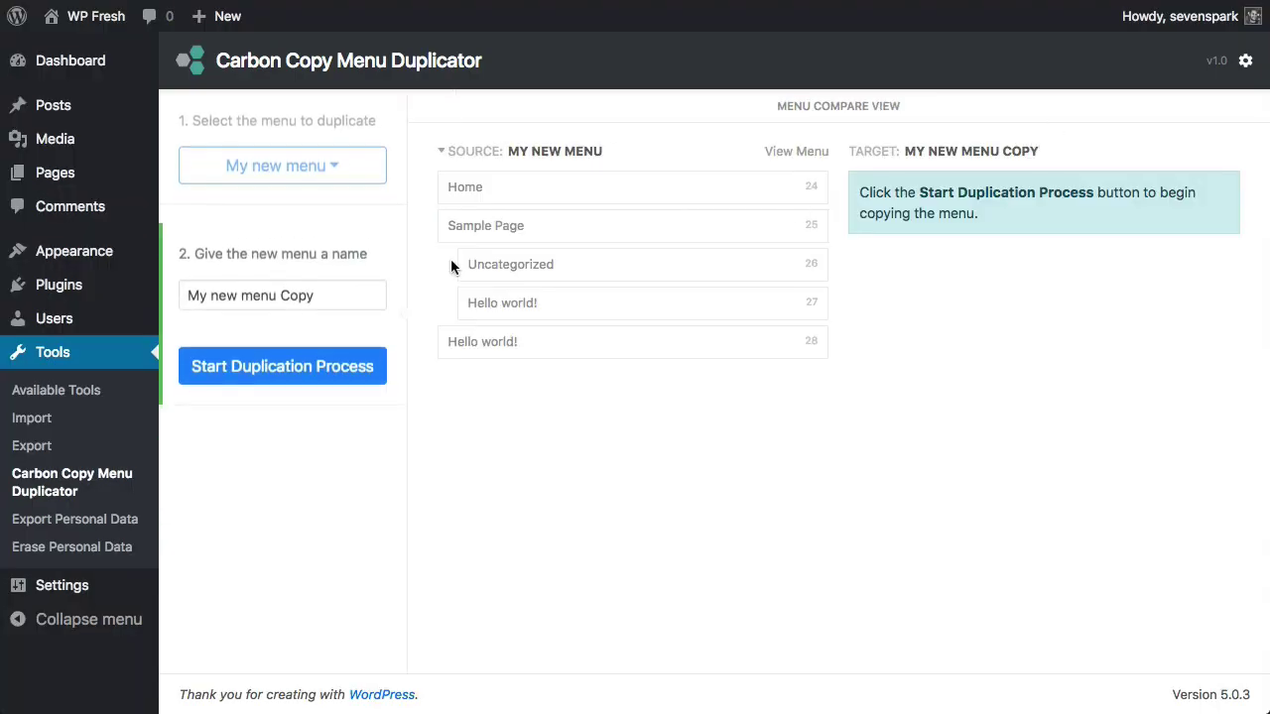
click(331, 279)
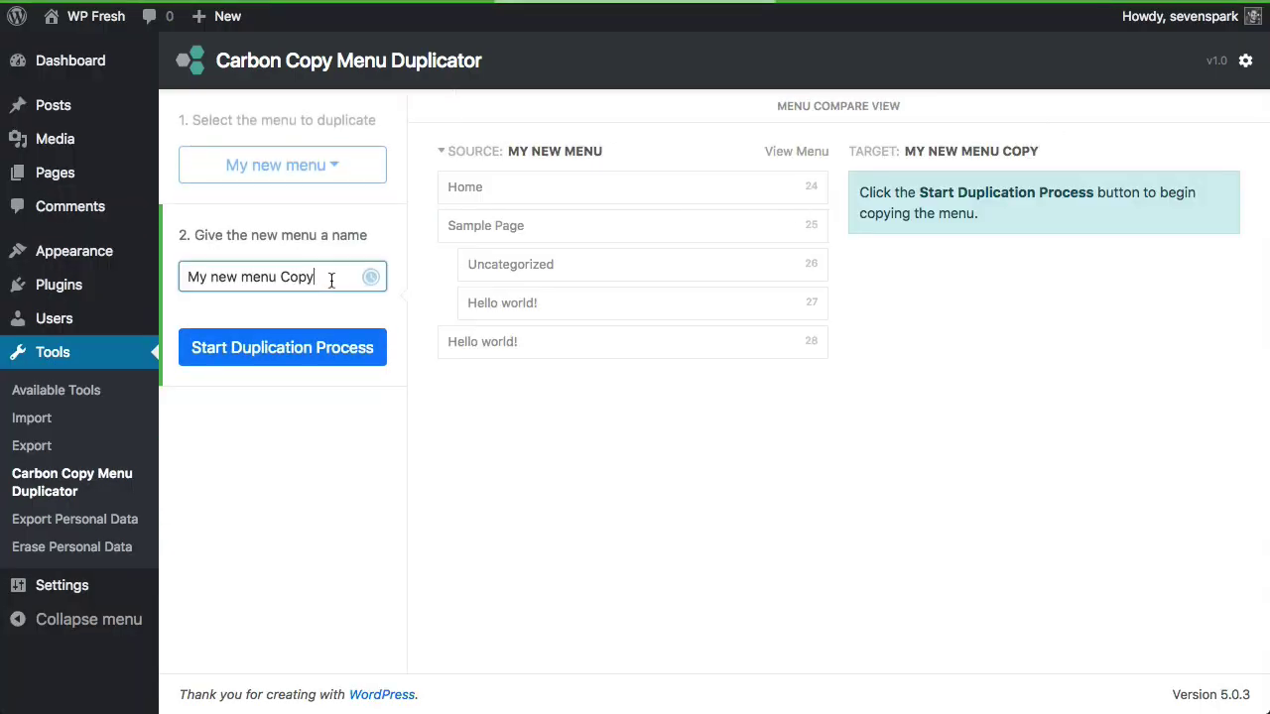
click(268, 348)
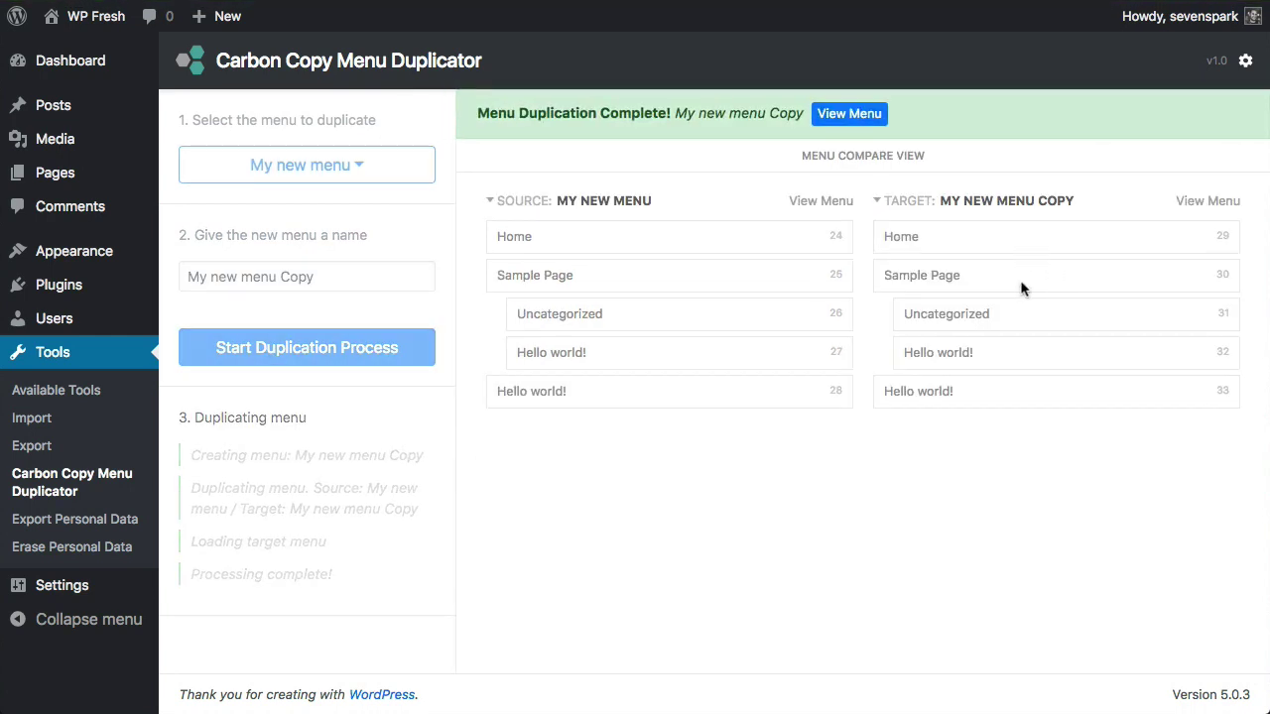
click(1207, 200)
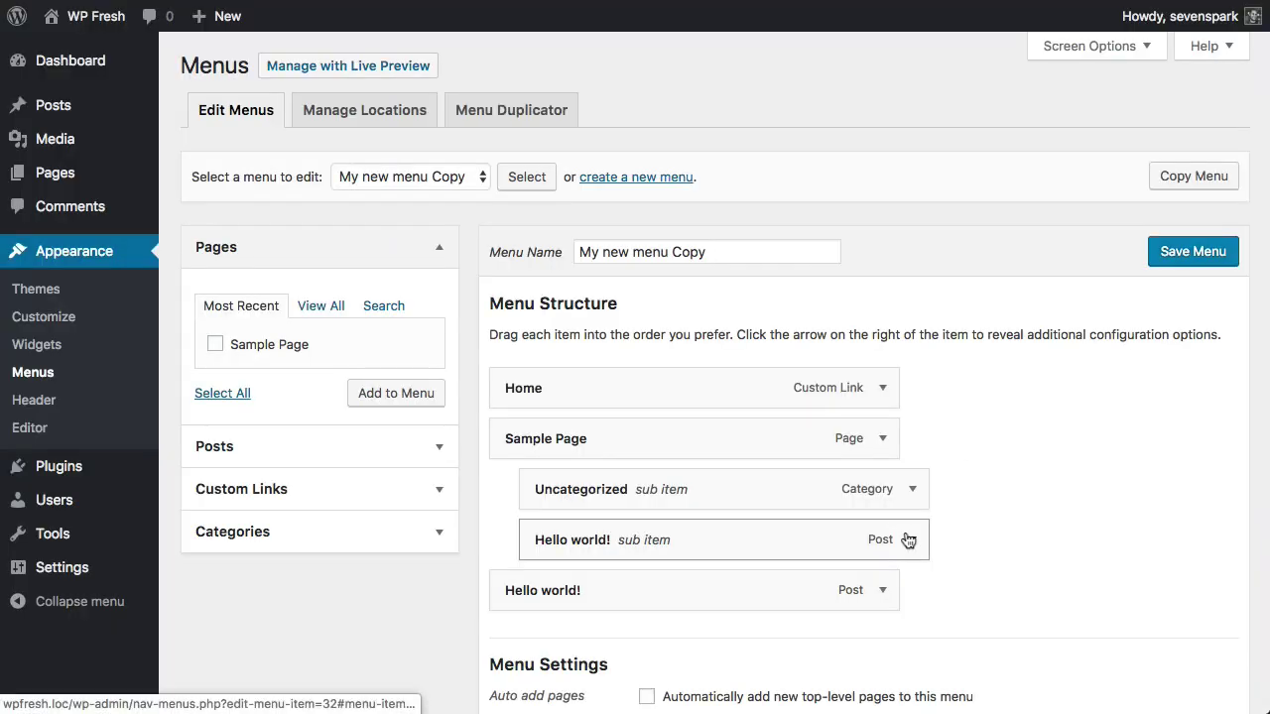